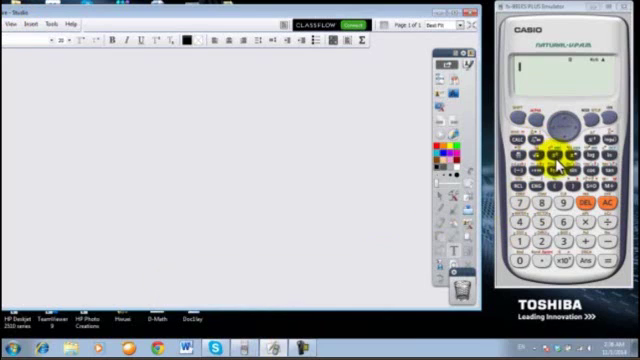
# - Clear the squaring and cubing templates from the display
pyautogui.click(552, 155)
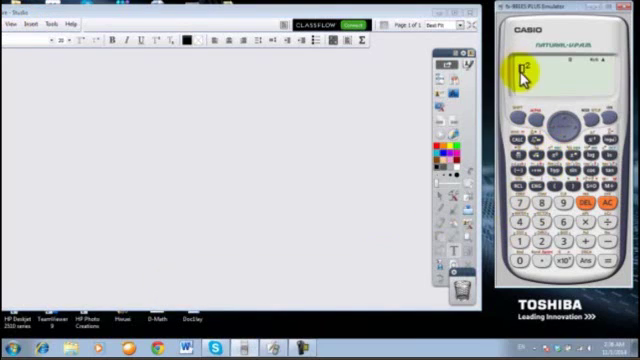
pyautogui.click(607, 203)
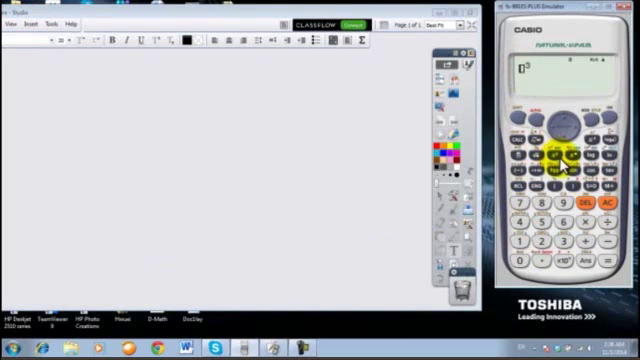
pyautogui.press('Escape')
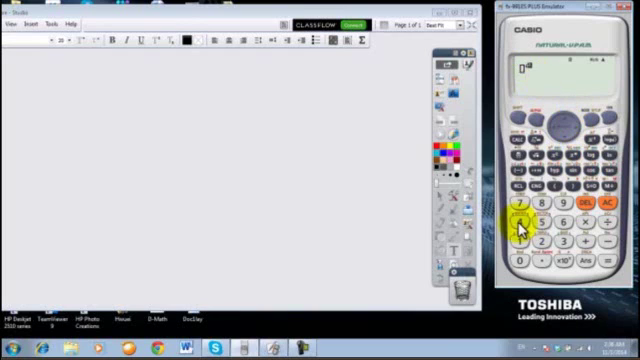
# - Calculate 5 to the fourth power, giving 625
pyautogui.click(608, 207)
pyautogui.click(542, 222)
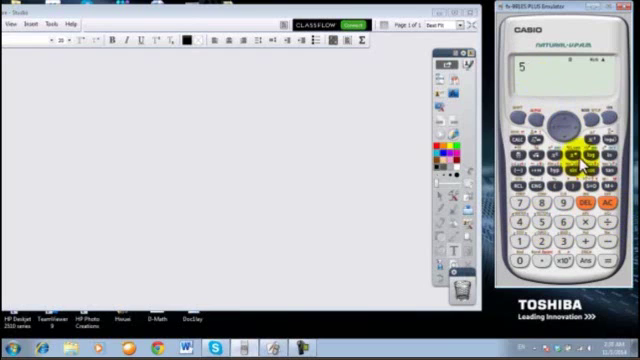
pyautogui.click(572, 185)
pyautogui.click(520, 222)
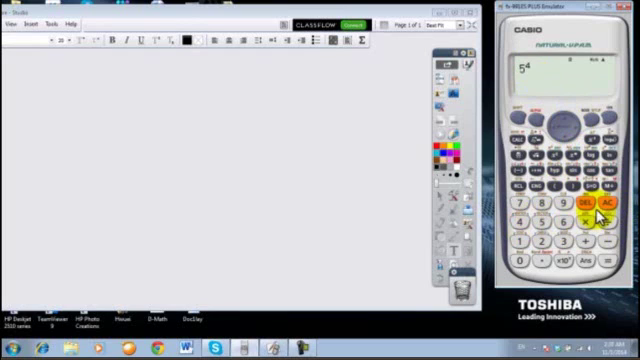
pyautogui.click(608, 262)
# - Evaluate (−3)^−3 to get −1/27, then clear the display
pyautogui.click(542, 263)
pyautogui.click(564, 222)
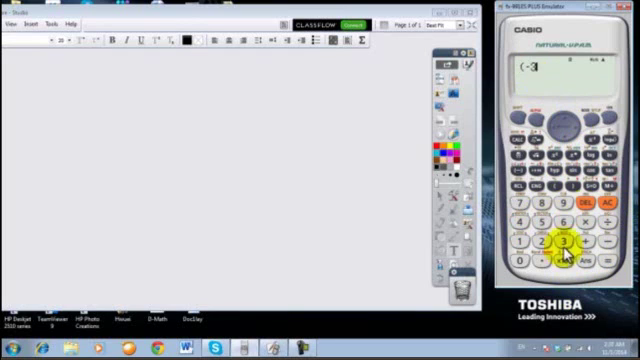
pyautogui.click(585, 185)
pyautogui.click(575, 160)
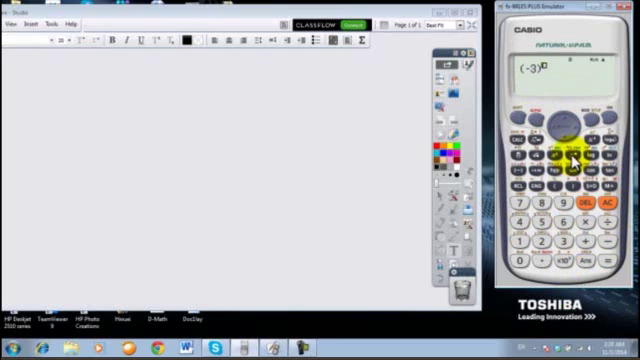
pyautogui.click(542, 263)
pyautogui.click(564, 242)
pyautogui.click(608, 262)
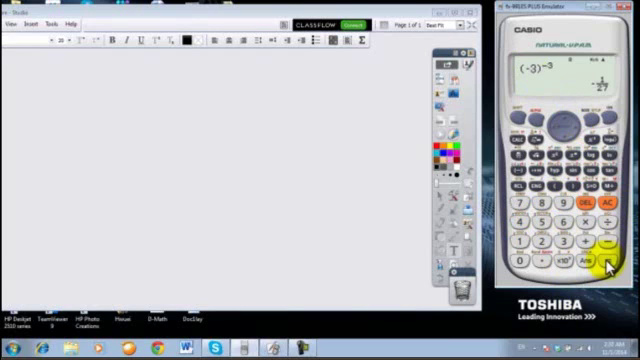
pyautogui.click(607, 204)
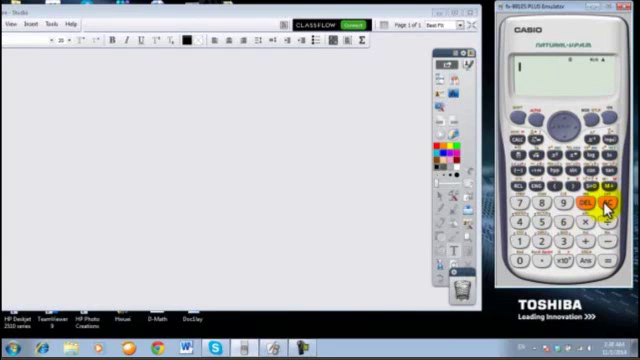
# - Enter 5² × 5⁸ and evaluate it to 9765625
pyautogui.click(541, 222)
pyautogui.click(556, 153)
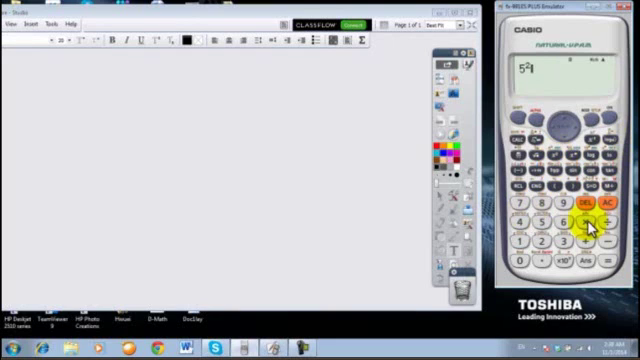
pyautogui.click(588, 224)
pyautogui.click(541, 224)
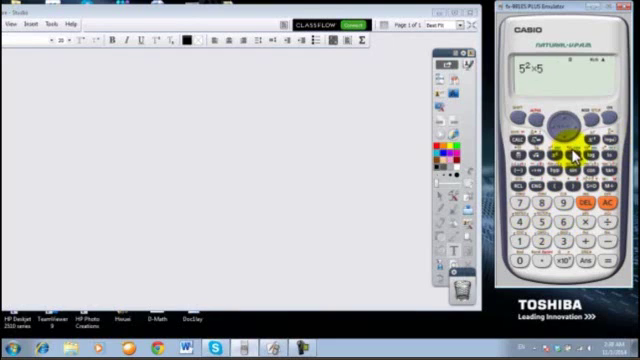
pyautogui.click(558, 160)
pyautogui.click(541, 203)
pyautogui.click(607, 262)
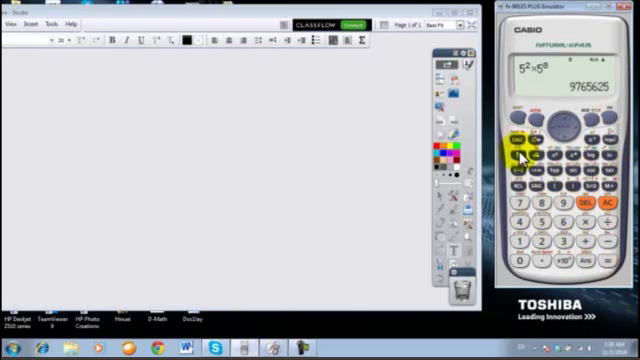
# - Enter the fraction 2⁻³ over 2³ and evaluate it to 1/64
pyautogui.click(520, 152)
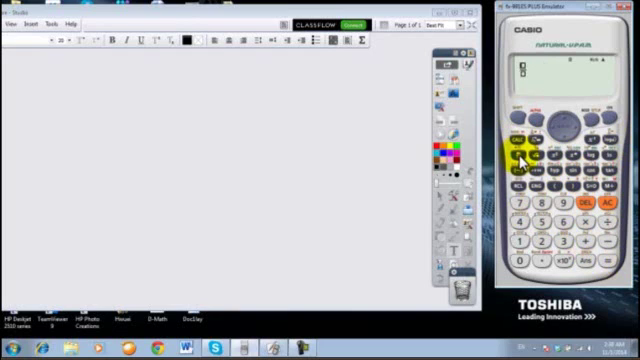
pyautogui.click(607, 204)
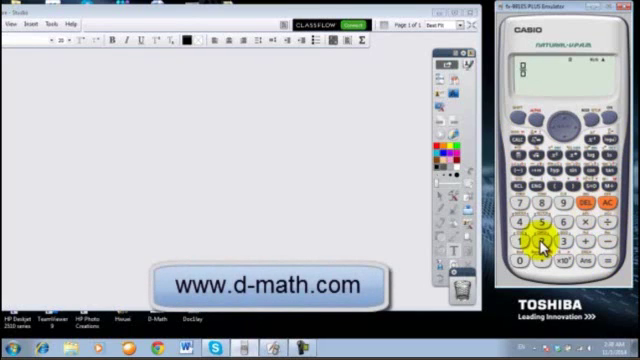
pyautogui.click(541, 185)
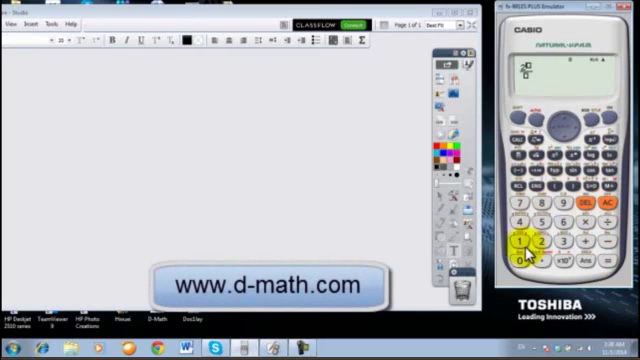
pyautogui.click(568, 240)
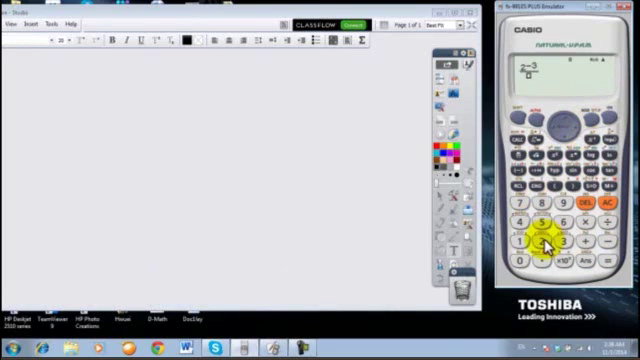
pyautogui.click(608, 260)
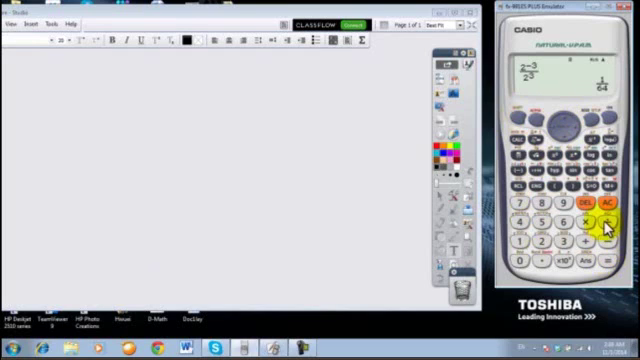
# - Enter ((−2)³)² using nested brackets, cube and square keys, giving 64
pyautogui.click(560, 188)
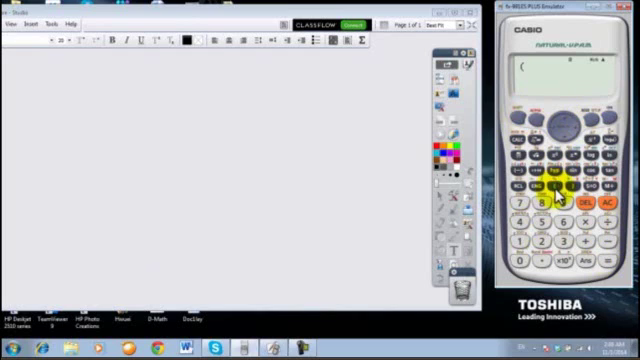
pyautogui.click(519, 186)
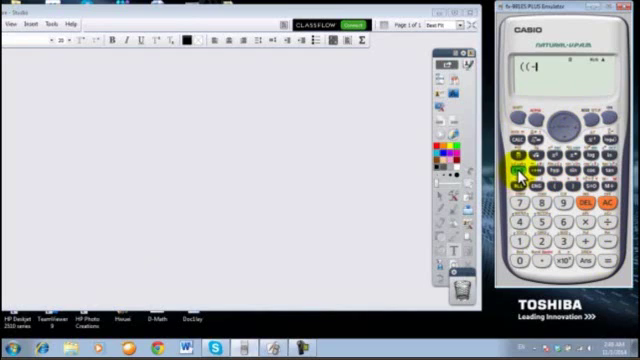
pyautogui.click(541, 241)
pyautogui.click(575, 170)
pyautogui.click(574, 157)
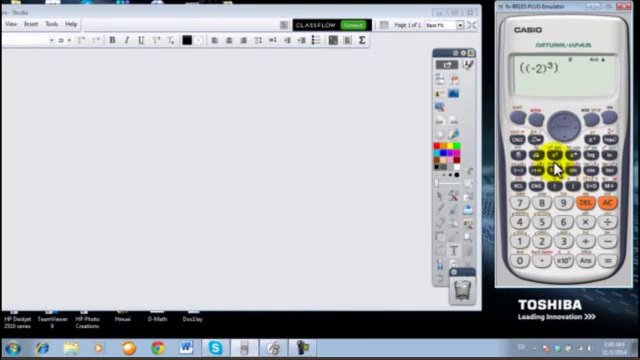
pyautogui.click(555, 157)
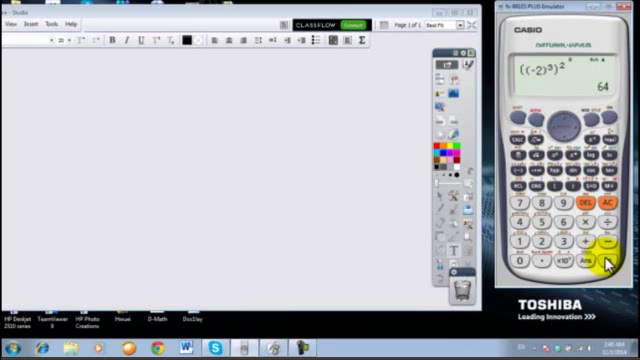
# - Evaluate (2×3)³ as 216, then start a new bracket with 5
pyautogui.click(563, 187)
pyautogui.click(541, 241)
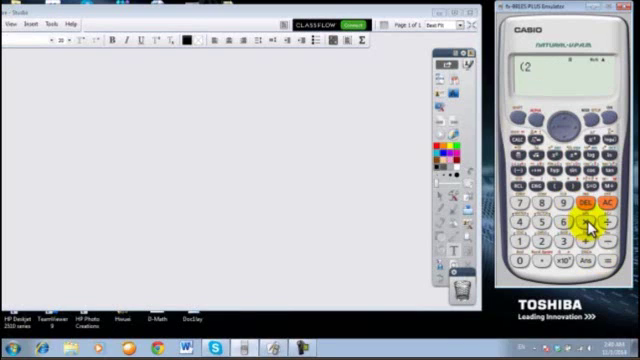
pyautogui.click(584, 222)
pyautogui.click(563, 241)
pyautogui.click(555, 187)
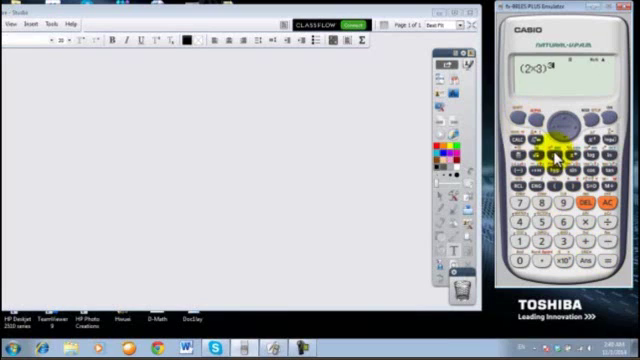
pyautogui.click(607, 262)
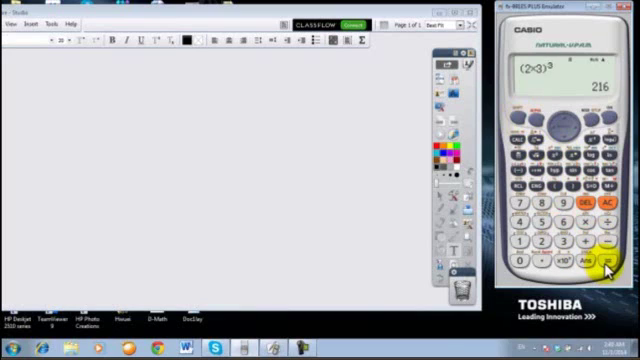
pyautogui.click(519, 170)
pyautogui.click(541, 222)
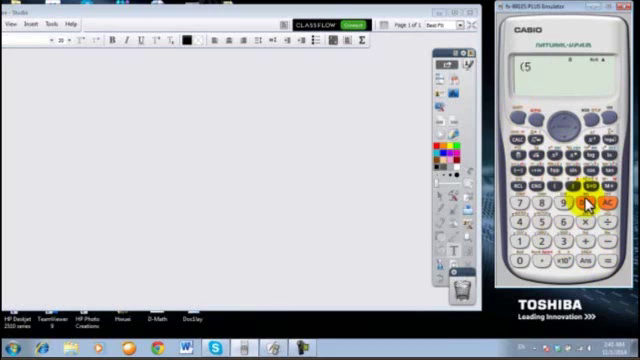
# - Turn the bracketed 5 into the fraction 5/2
pyautogui.click(541, 222)
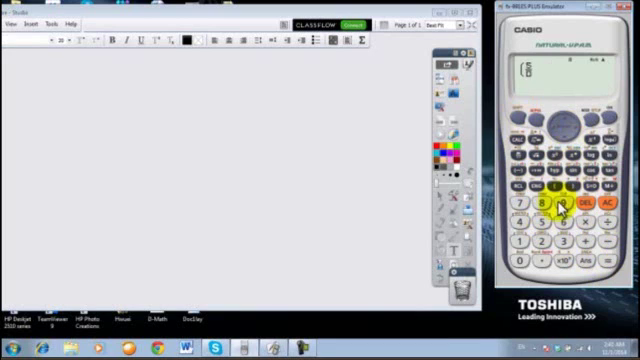
pyautogui.click(540, 245)
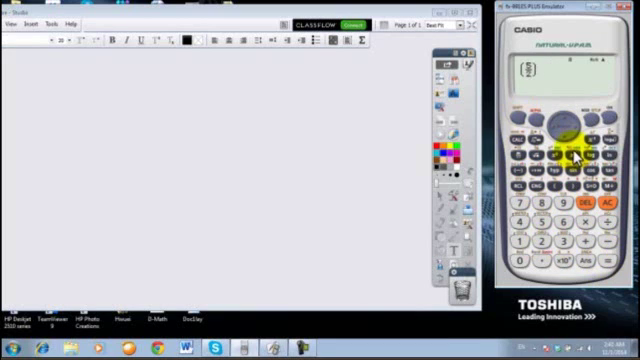